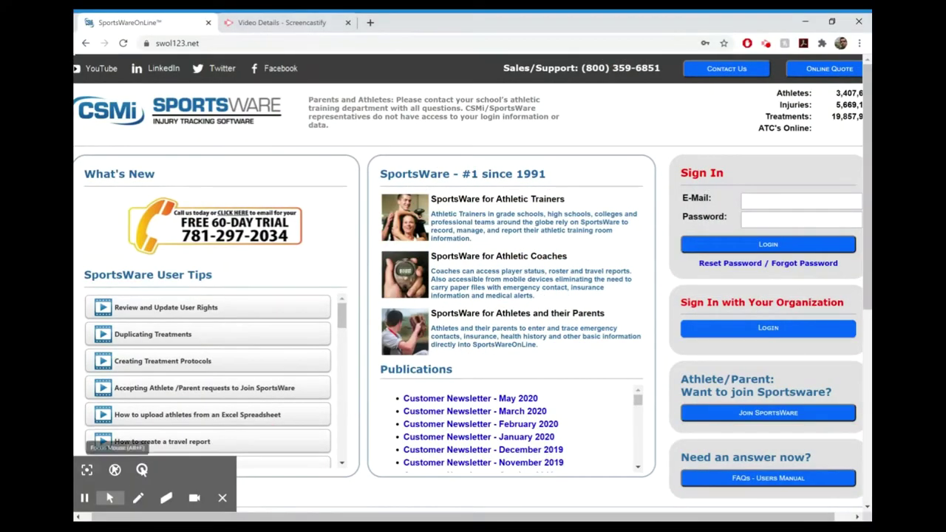
pyautogui.click(87, 470)
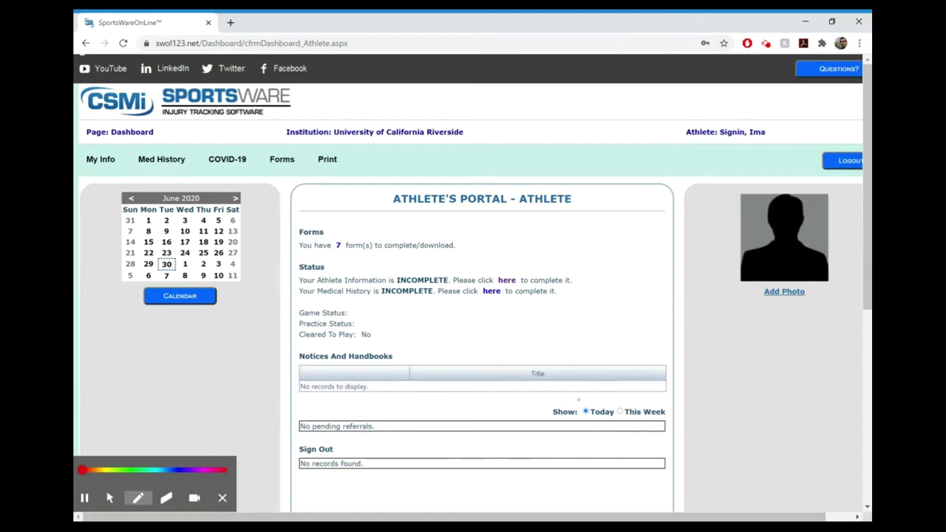
pyautogui.moveTo(353, 229)
pyautogui.mouseDown()
pyautogui.moveTo(334, 222)
pyautogui.moveTo(362, 240)
pyautogui.moveTo(346, 226)
pyautogui.mouseUp()
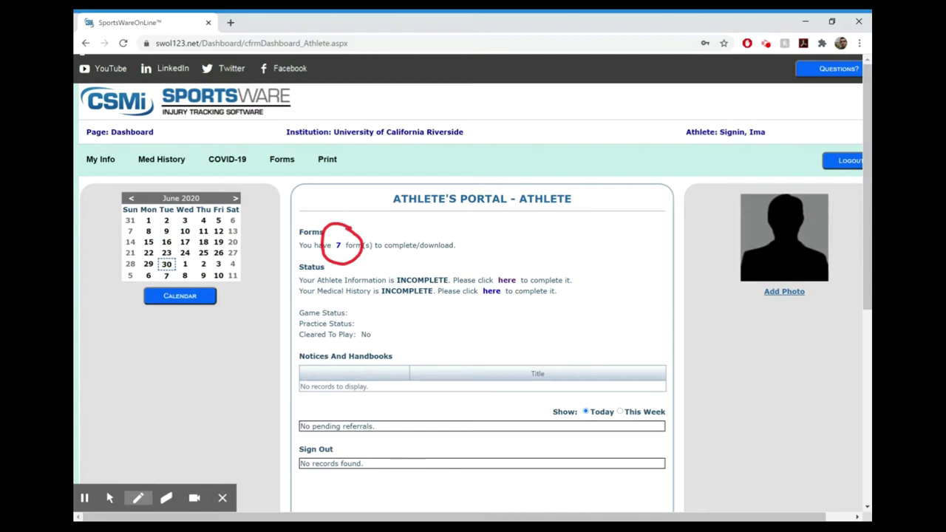
pyautogui.moveTo(506, 229); pyautogui.dragTo(428, 270)
pyautogui.moveTo(456, 239)
pyautogui.mouseDown()
pyautogui.moveTo(428, 269)
pyautogui.moveTo(461, 268)
pyautogui.mouseUp()
pyautogui.moveTo(470, 339); pyautogui.dragTo(407, 302)
pyautogui.moveTo(421, 334)
pyautogui.mouseDown()
pyautogui.moveTo(411, 312)
pyautogui.moveTo(442, 308)
pyautogui.mouseUp()
pyautogui.click(110, 498)
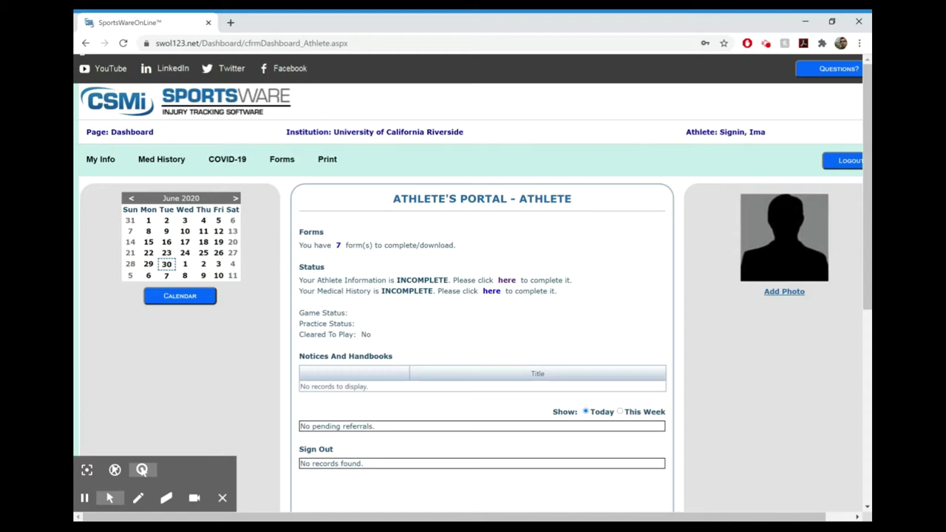
# Step: Open the incomplete athlete information record from the dashboard and proceed from its General section to the Address section
pyautogui.click(507, 280)
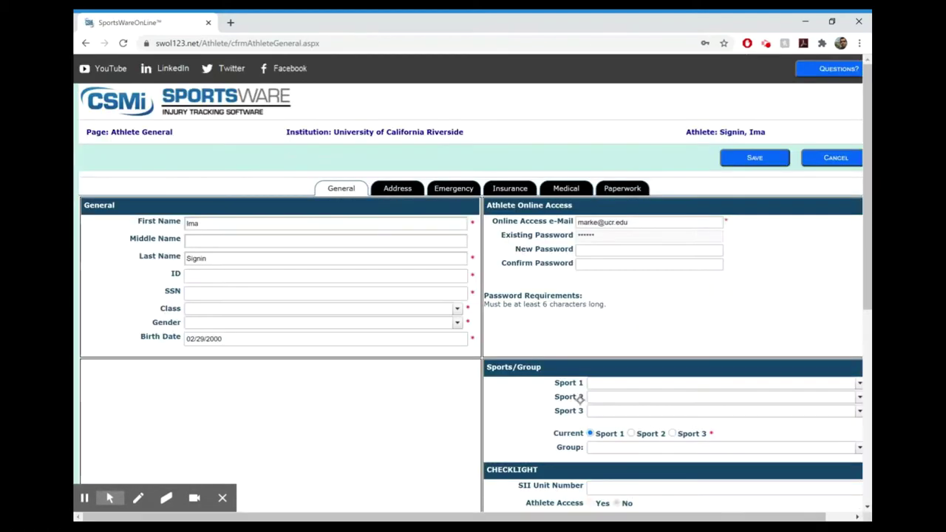
pyautogui.click(86, 473)
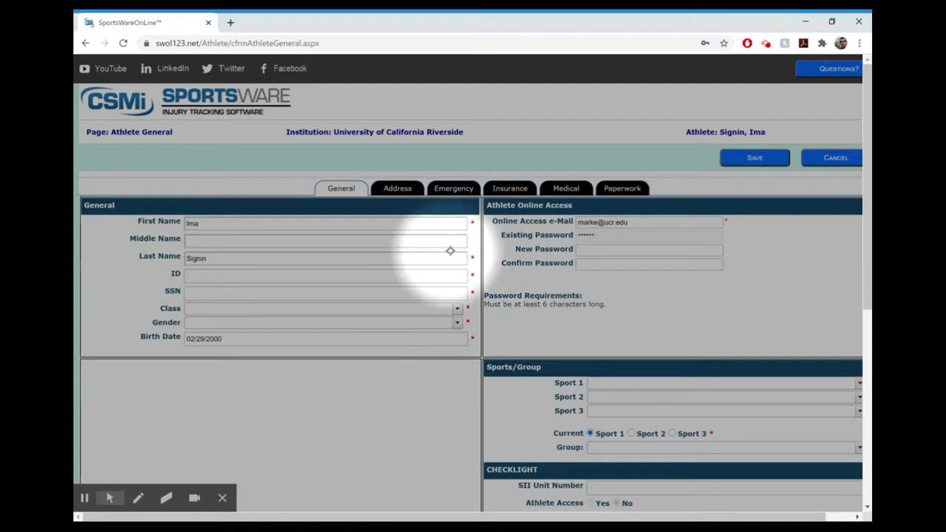
pyautogui.click(398, 190)
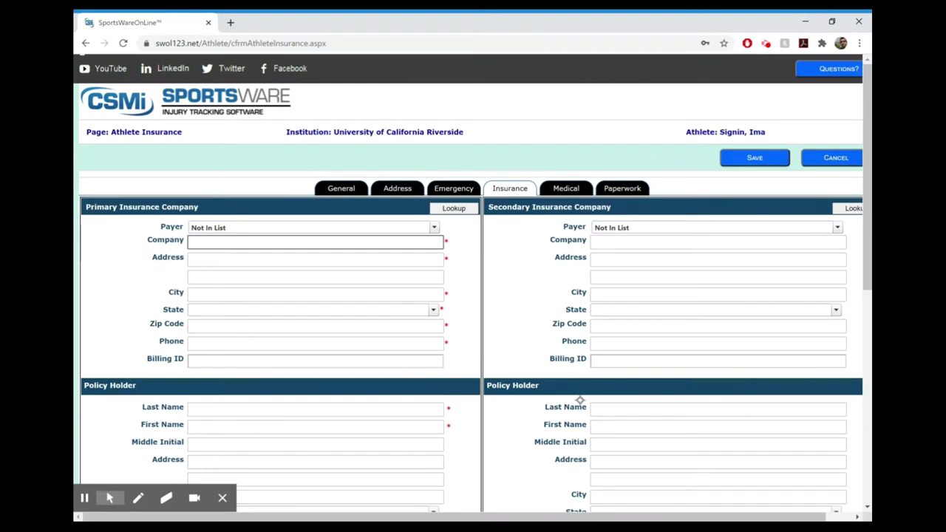
# Step: In the Insurance section, look up the primary insurance company and select USHIP - Anthem Blue Cross to fill in its details
pyautogui.scroll(-5, 580, 400)
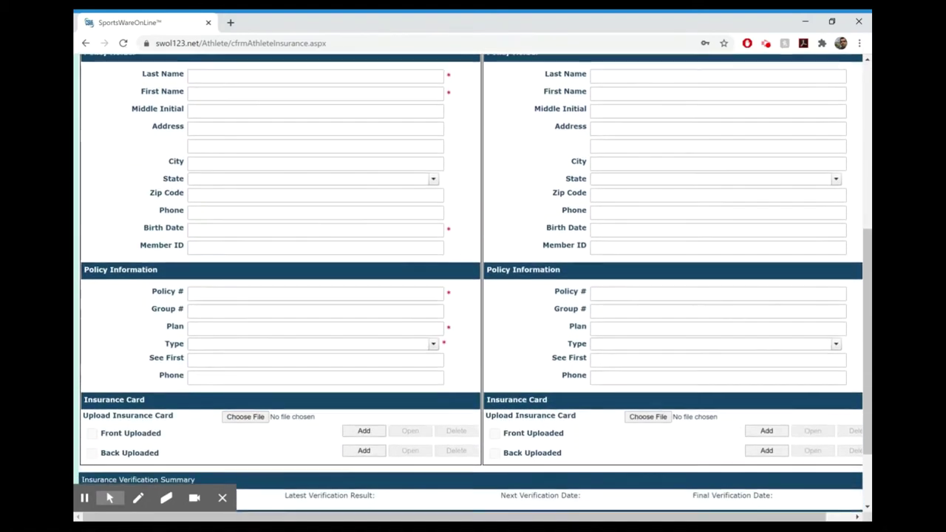
pyautogui.scroll(-1, 106, 313)
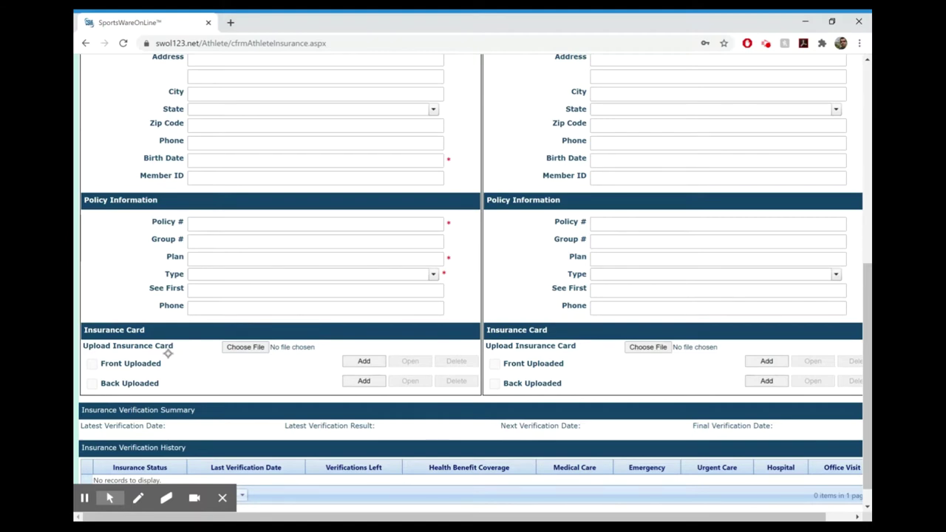
pyautogui.scroll(4, 121, 360)
pyautogui.scroll(2, 120, 360)
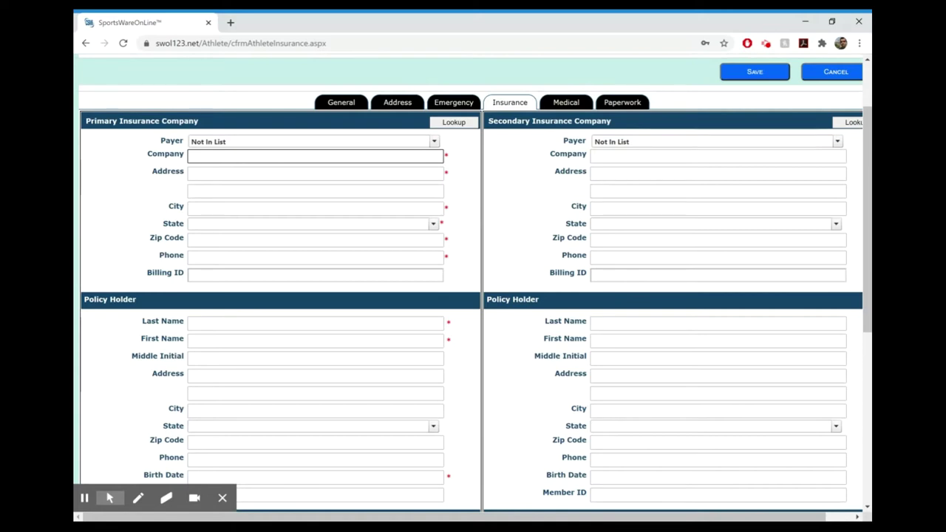
pyautogui.click(455, 123)
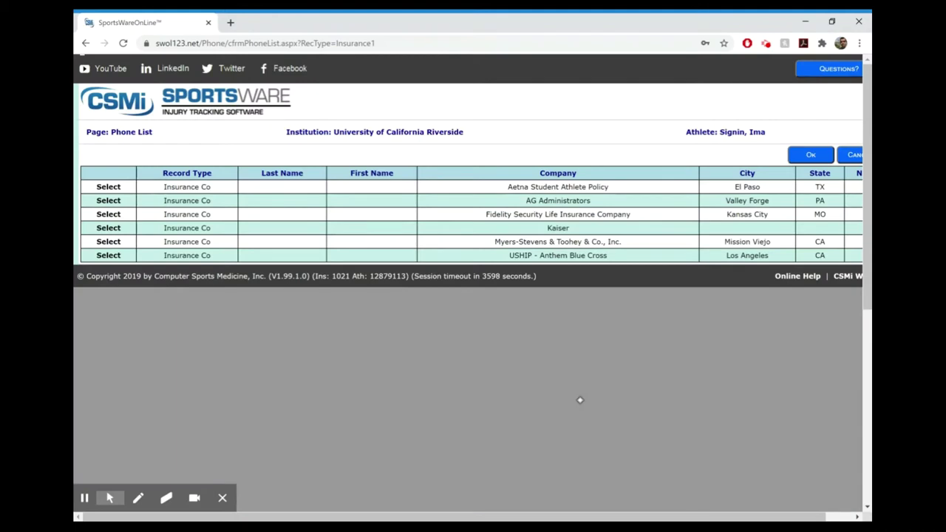
pyautogui.click(108, 255)
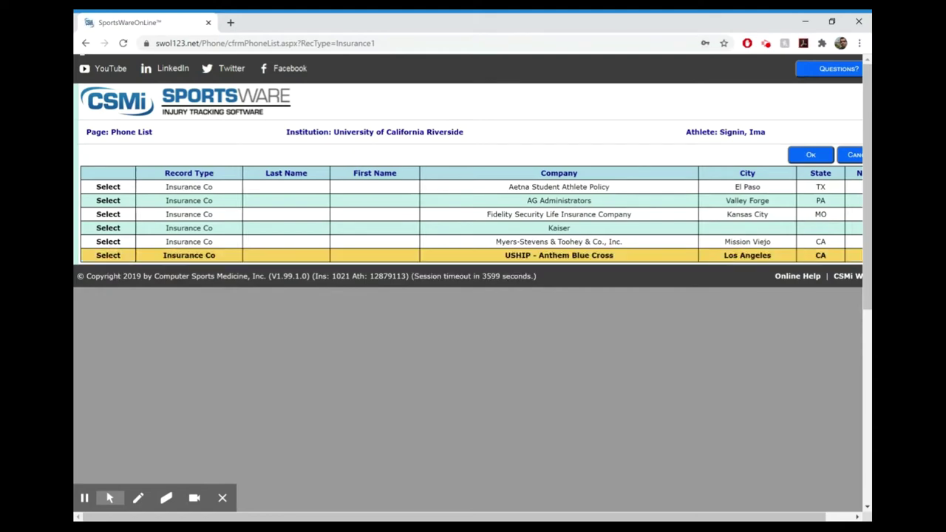
pyautogui.click(811, 155)
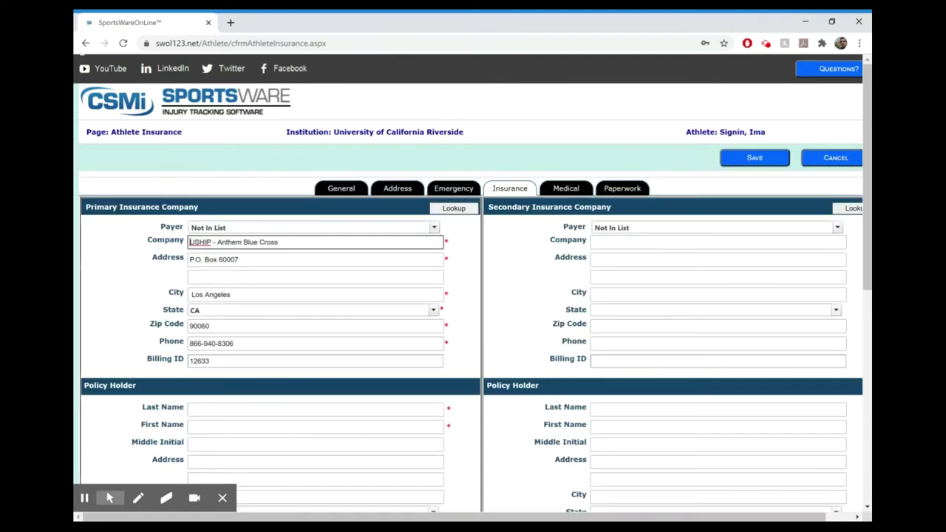
# Step: Check the filled-in primary insurance details and save the athlete information record
pyautogui.scroll(-2, 94, 411)
pyautogui.scroll(-1, 93, 329)
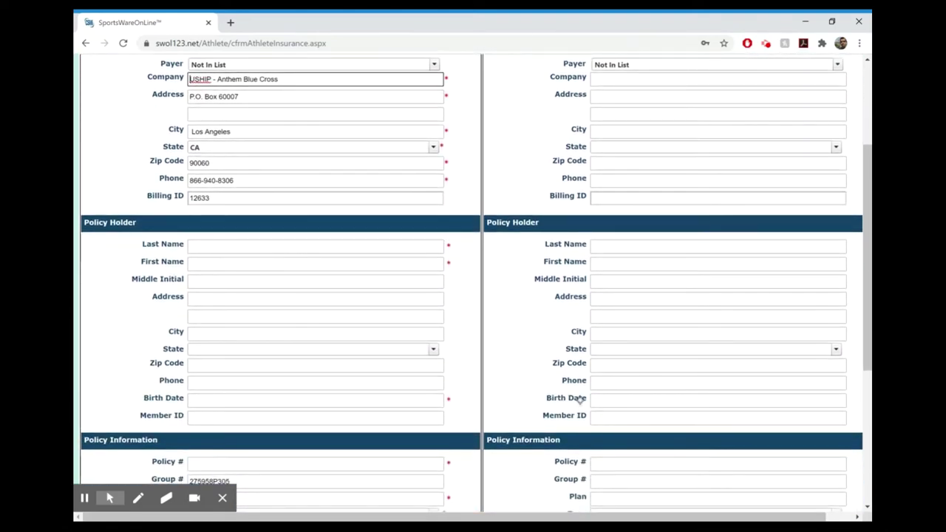
pyautogui.moveTo(142, 470)
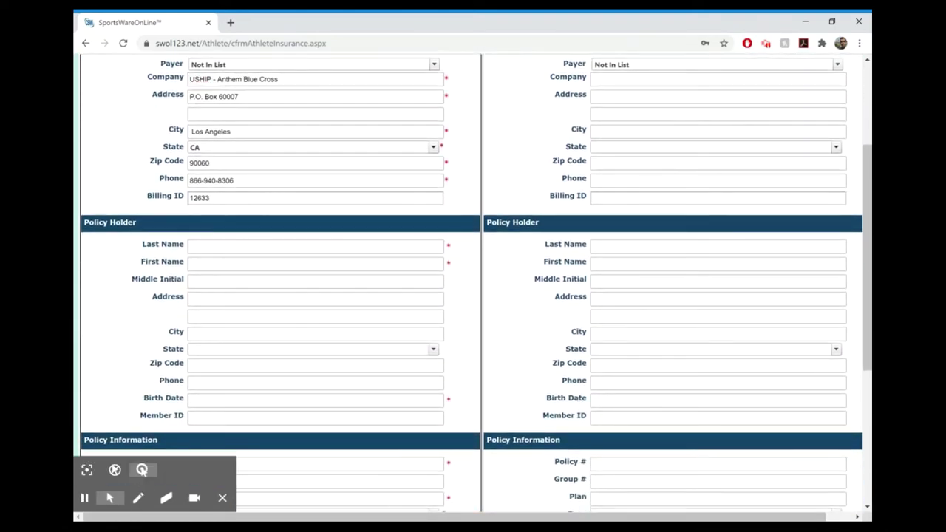
pyautogui.scroll(3, 123, 292)
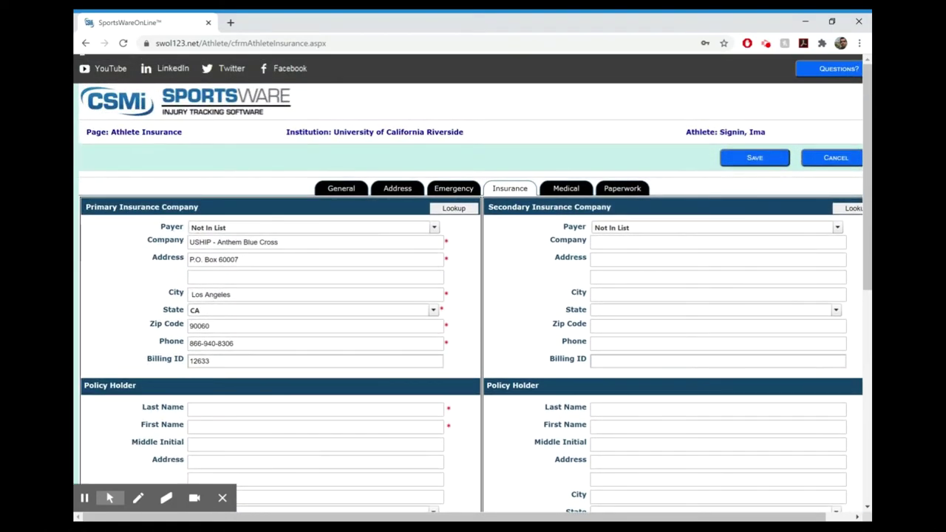
pyautogui.click(755, 157)
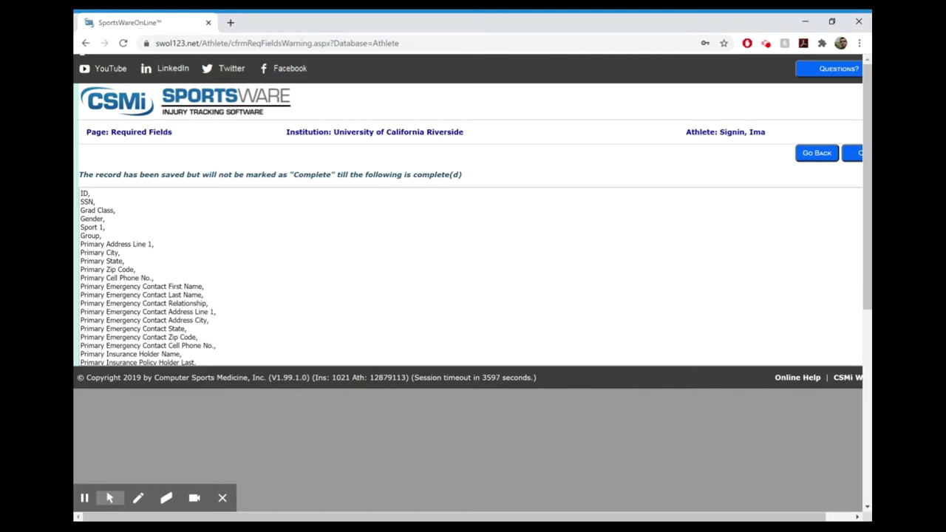
# Step: Review the list of required athlete fields still missing and accept it to return to the dashboard
pyautogui.scroll(-3, 116, 264)
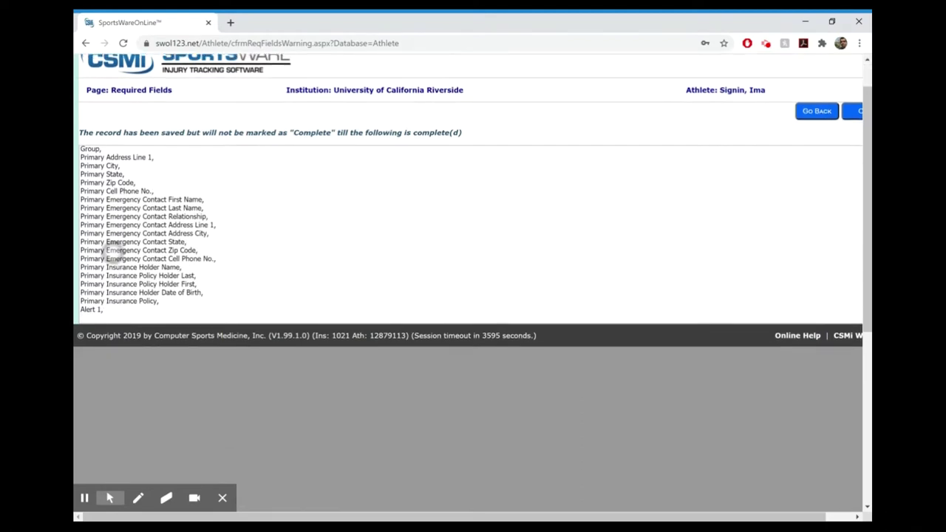
pyautogui.scroll(-1, 111, 249)
pyautogui.scroll(2, 114, 221)
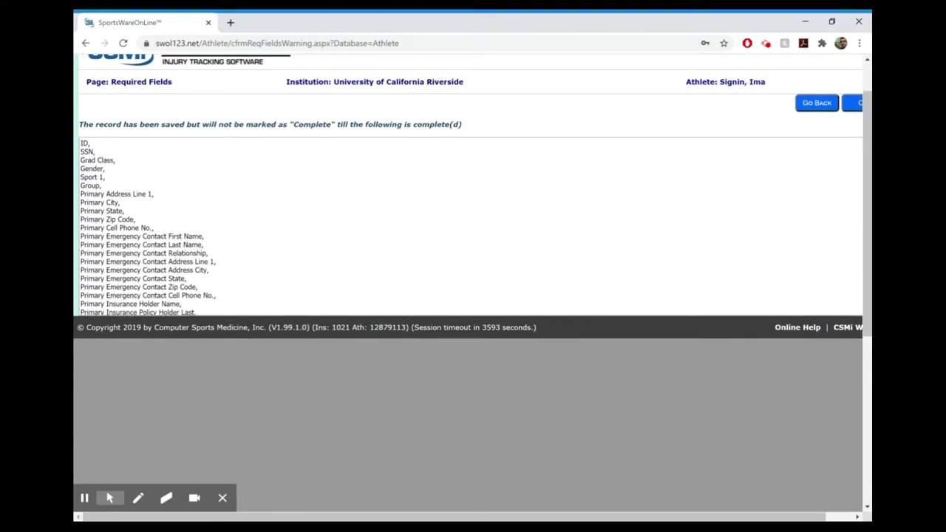
pyautogui.scroll(1, 115, 215)
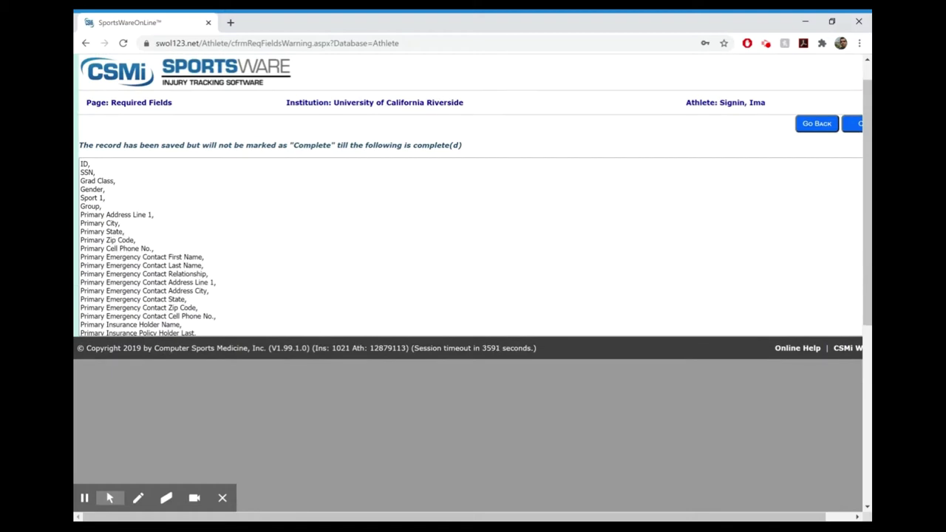
pyautogui.hscroll(2, 141, 222)
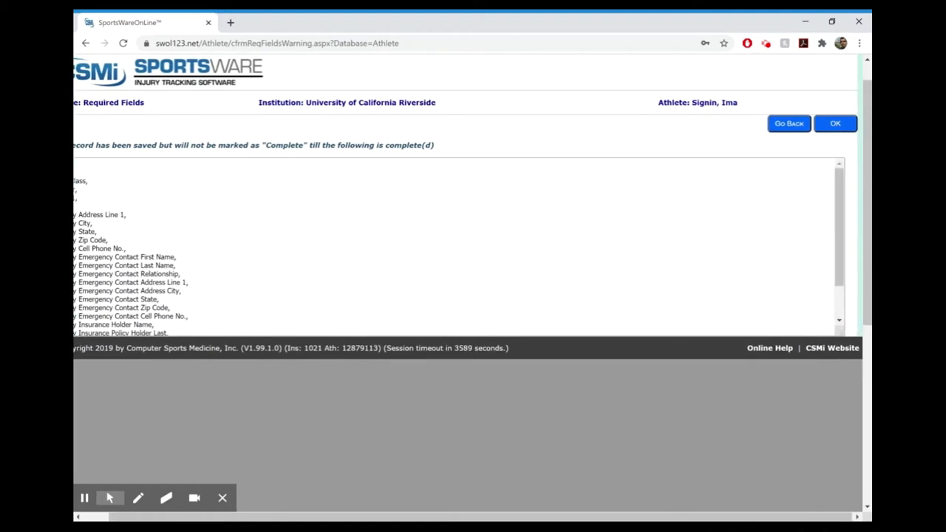
pyautogui.click(837, 127)
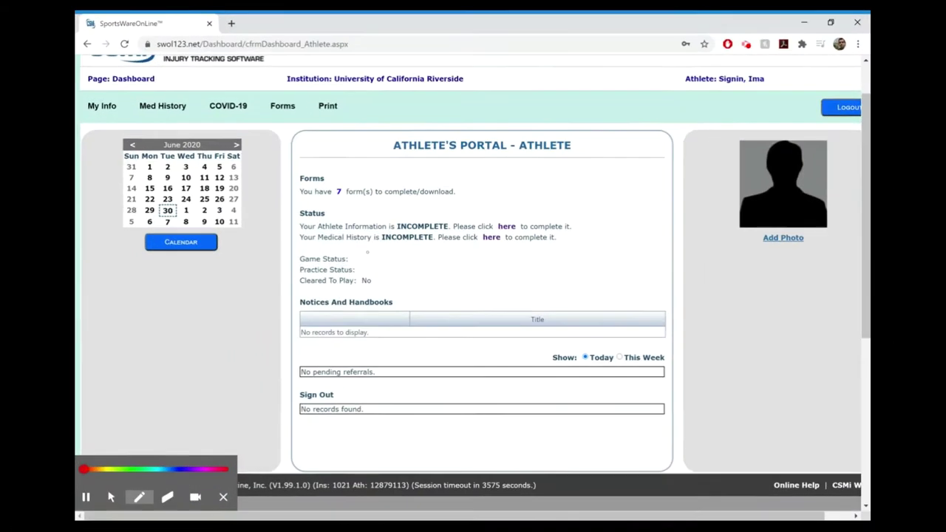
# Step: Open the incomplete medical history and answer No to the overnight hospitalization and surgery questions
pyautogui.moveTo(319, 244); pyautogui.dragTo(374, 245)
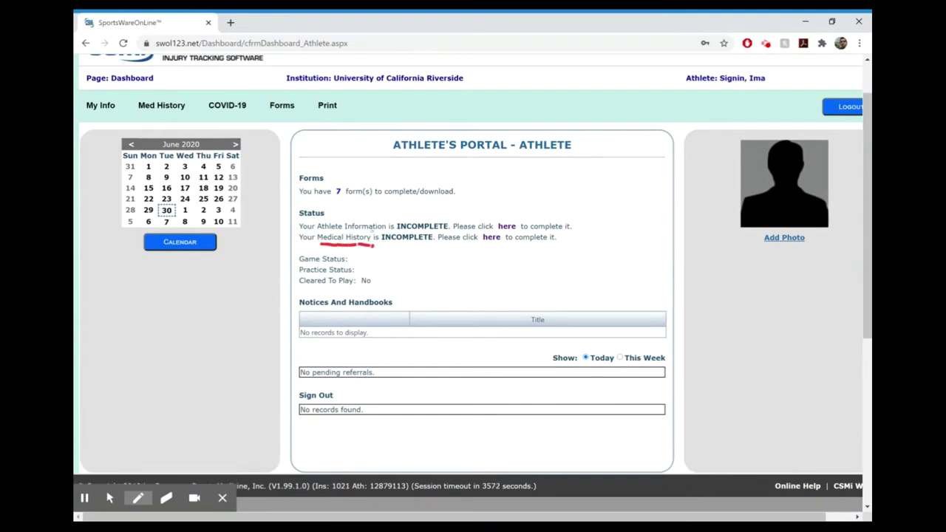
pyautogui.click(109, 498)
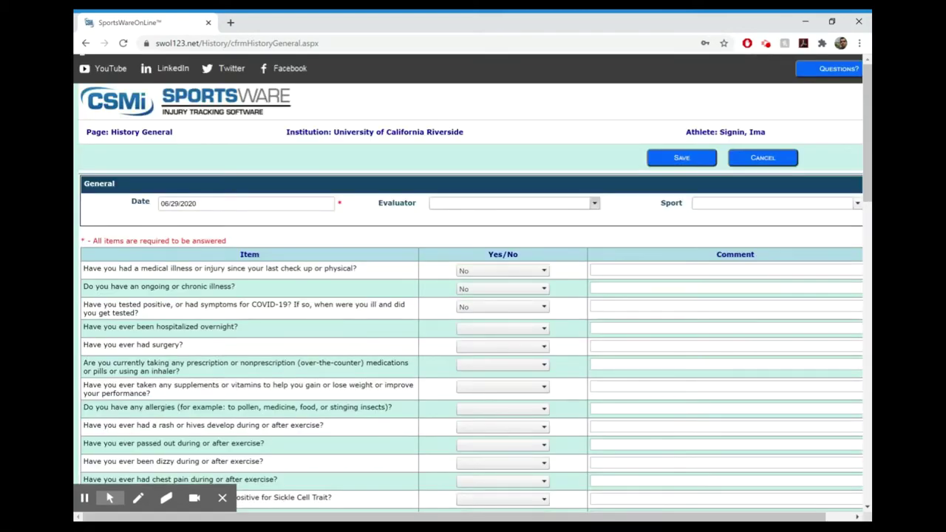
pyautogui.scroll(-2, 111, 403)
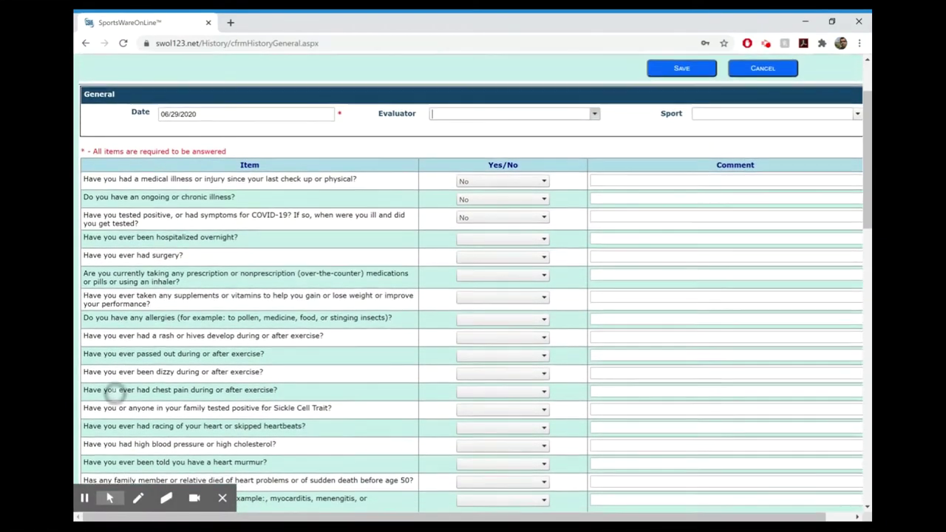
pyautogui.scroll(-1, 114, 402)
pyautogui.scroll(-1, 115, 353)
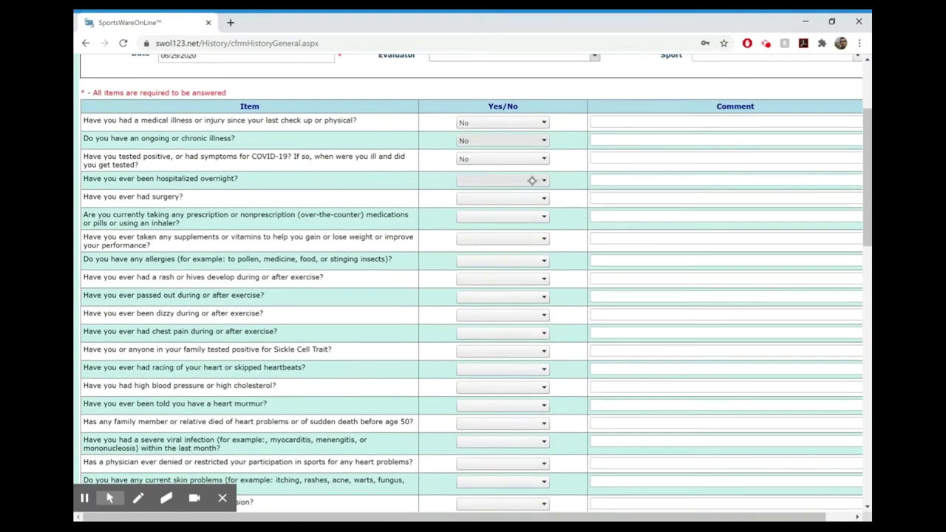
pyautogui.click(531, 181)
pyautogui.click(517, 214)
pyautogui.click(520, 198)
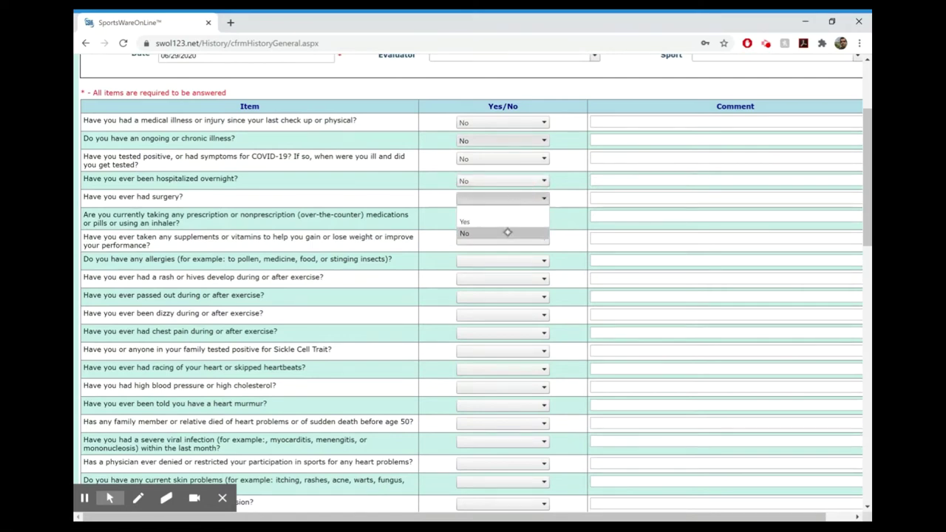
pyautogui.click(507, 218)
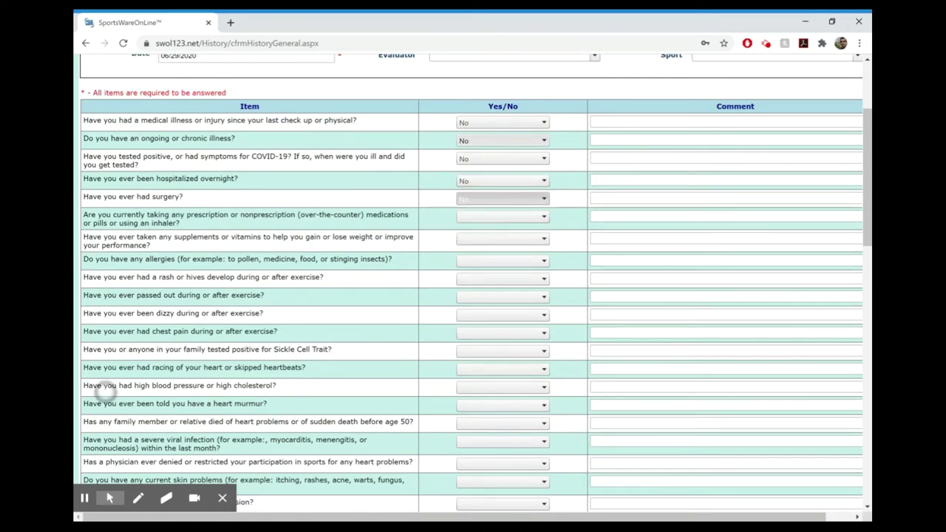
# Step: Review the remaining medical history questions, including the injury items and their comments, and save the form
pyautogui.scroll(-1, 102, 380)
pyautogui.scroll(-2, 106, 375)
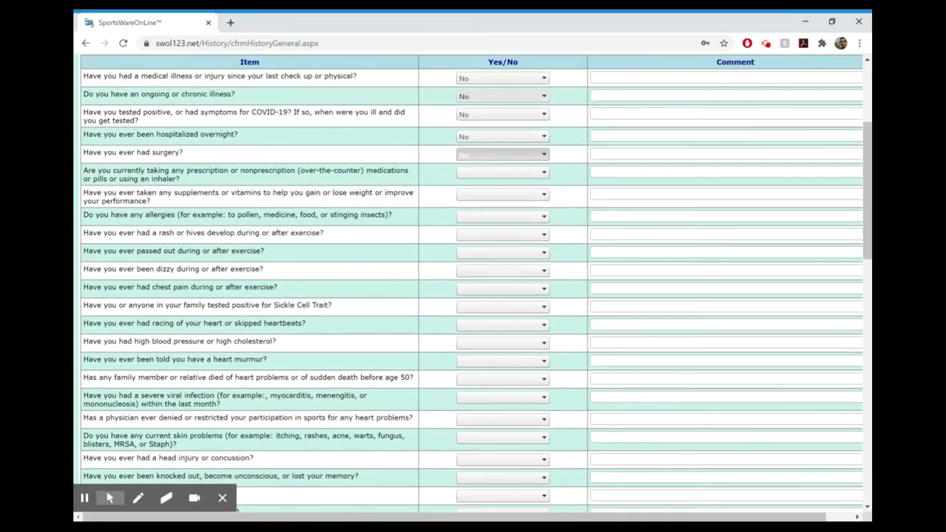
pyautogui.scroll(-5, 107, 399)
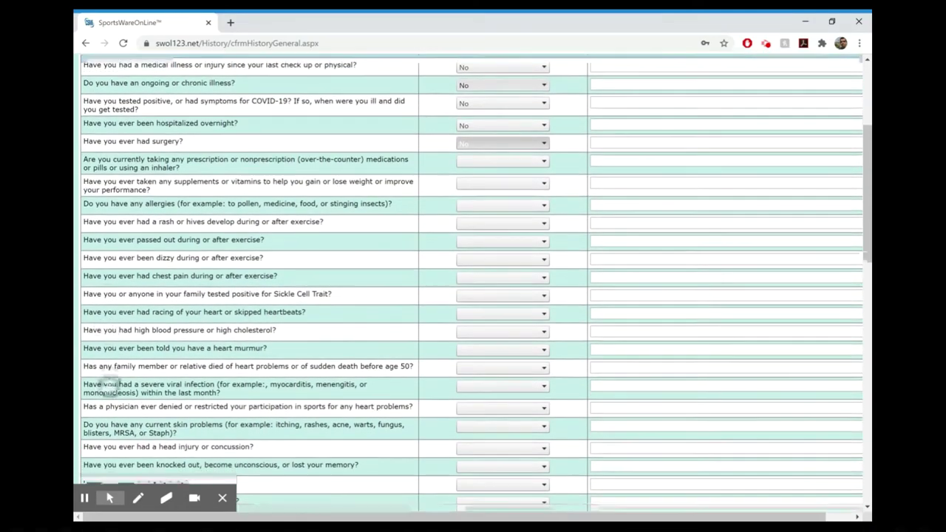
pyautogui.scroll(-5, 102, 322)
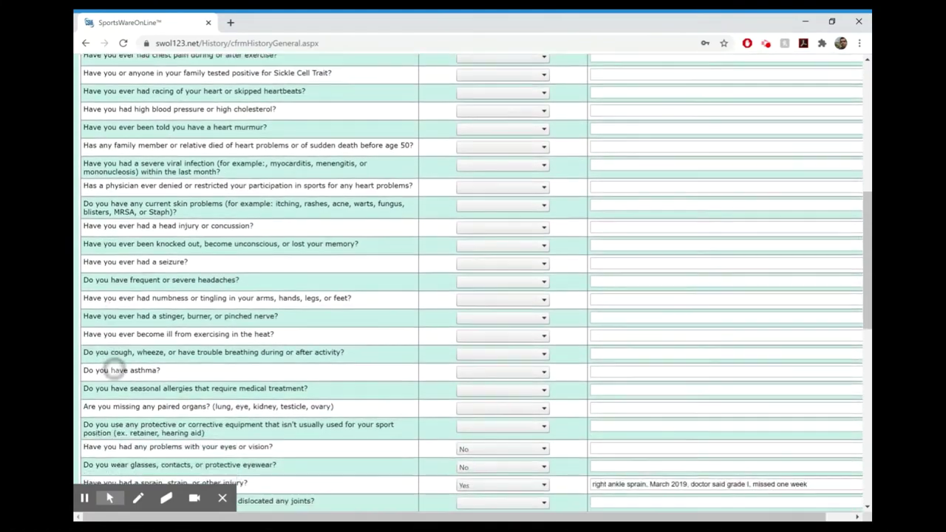
pyautogui.scroll(-3, 107, 325)
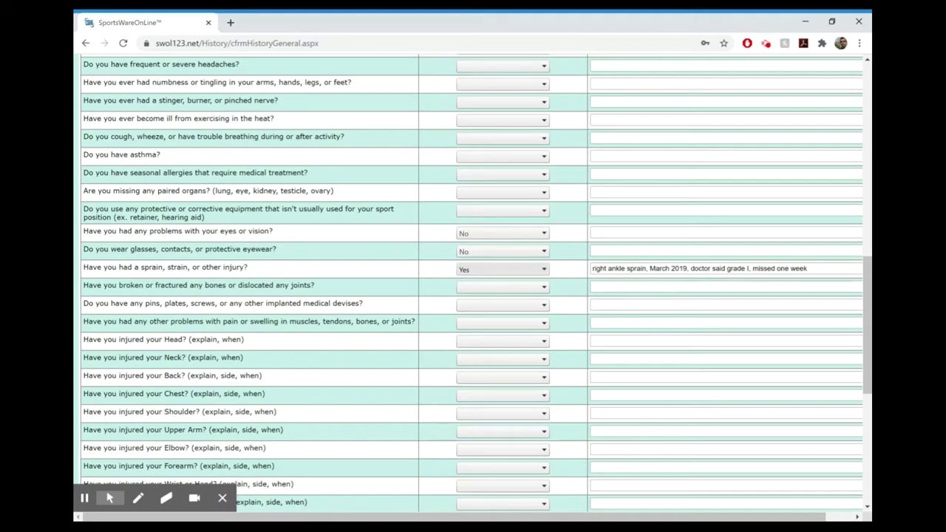
pyautogui.scroll(-4, 129, 359)
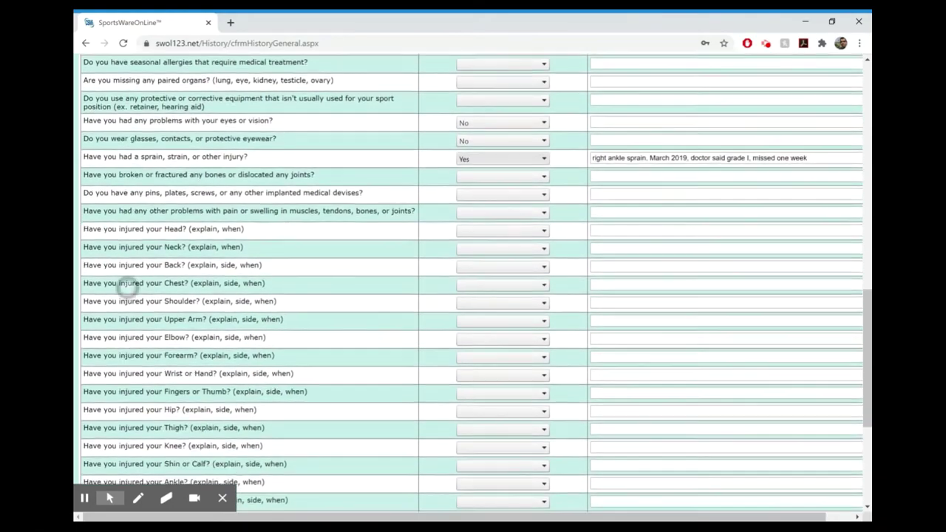
pyautogui.scroll(7, 120, 275)
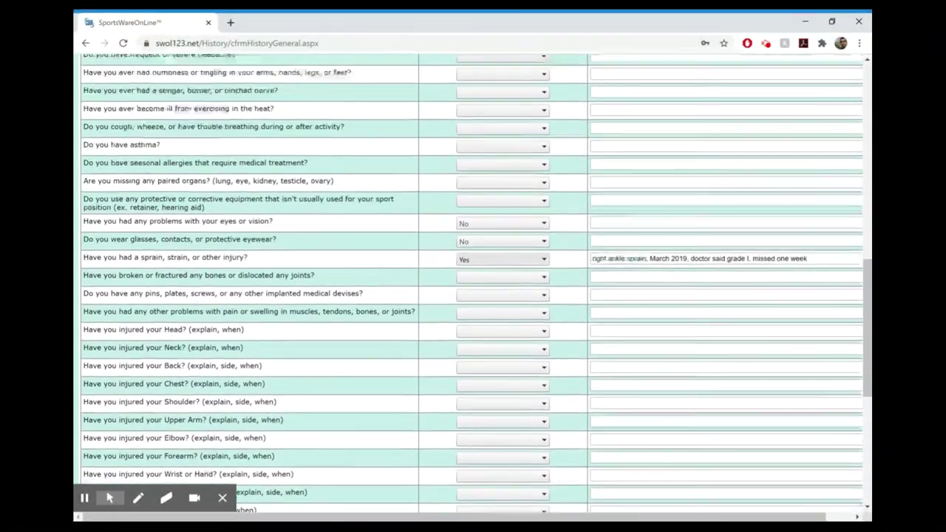
pyautogui.scroll(8, 473, 281)
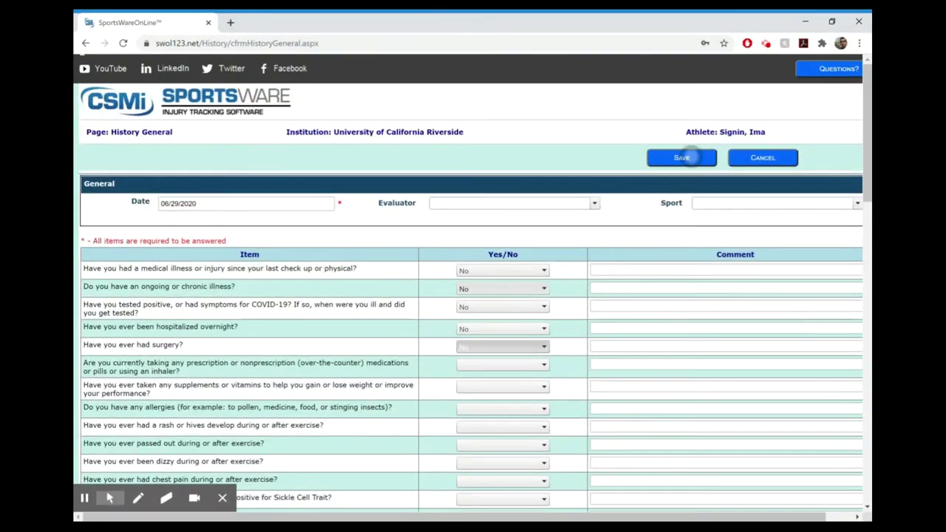
pyautogui.click(680, 158)
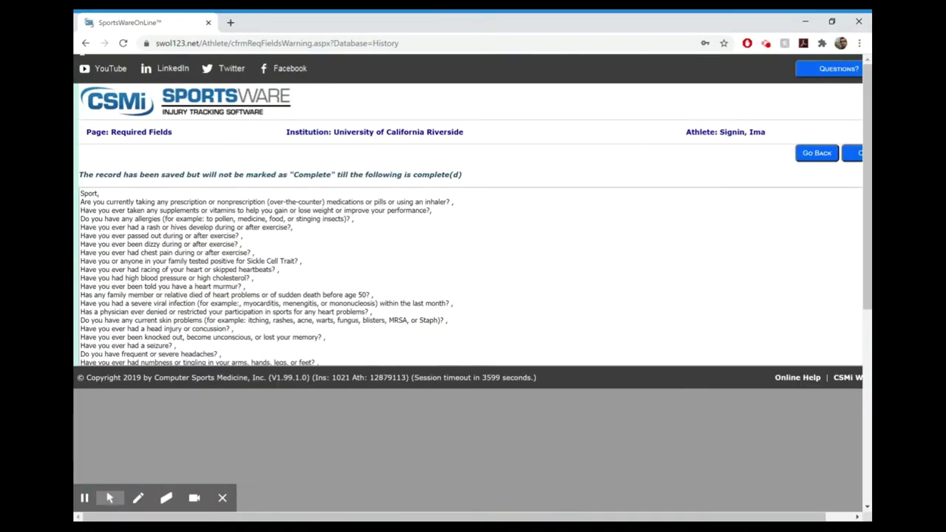
# Step: Review the list of required medical history fields still missing and accept it to return to the dashboard
pyautogui.scroll(-2, 264, 276)
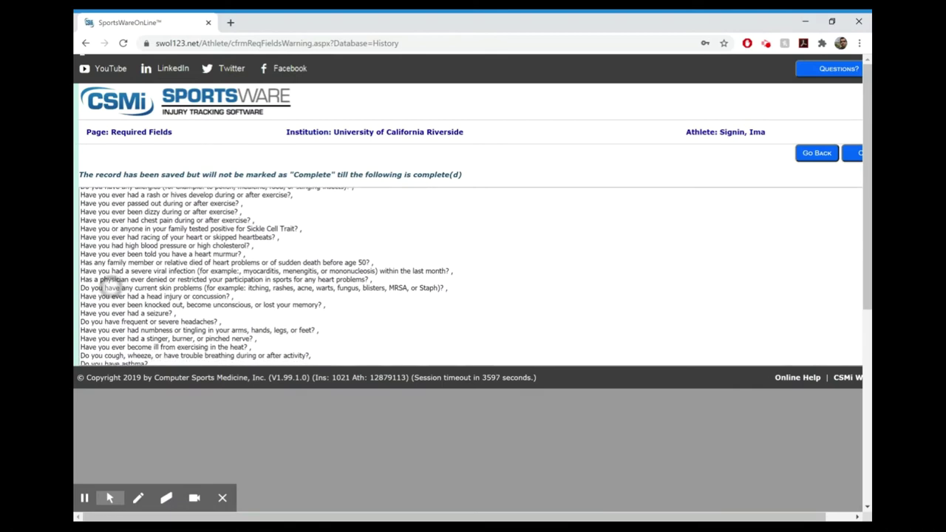
pyautogui.scroll(-2, 813, 281)
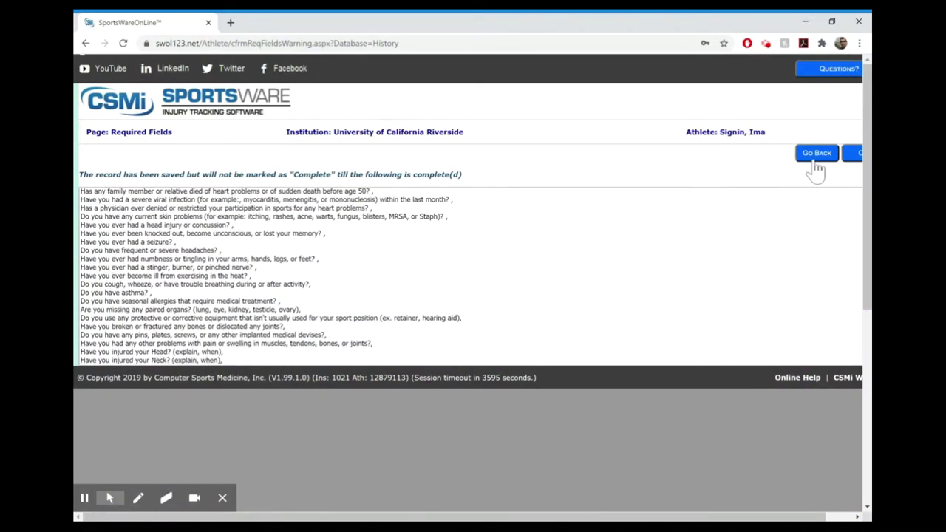
pyautogui.click(855, 155)
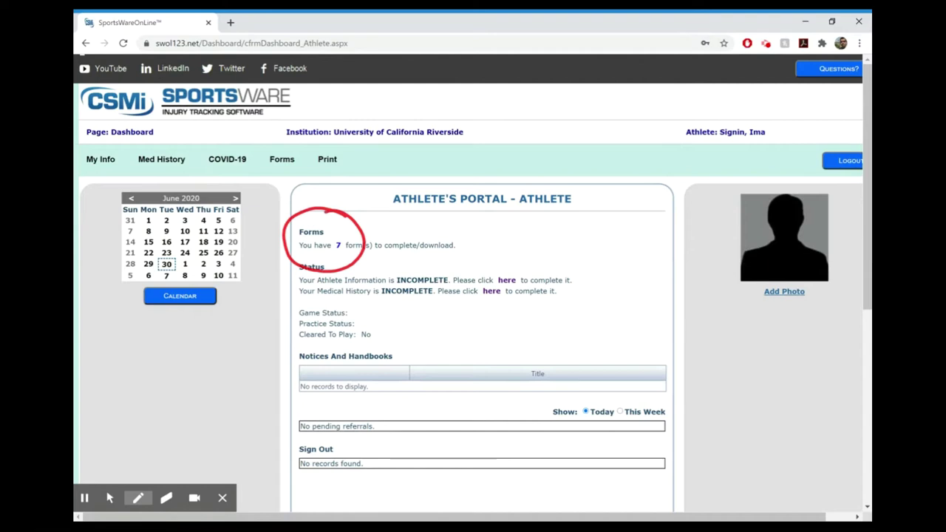
# Step: Go to the athlete's required forms and open the Assumption of Risk - Consent to Treat form
pyautogui.click(109, 498)
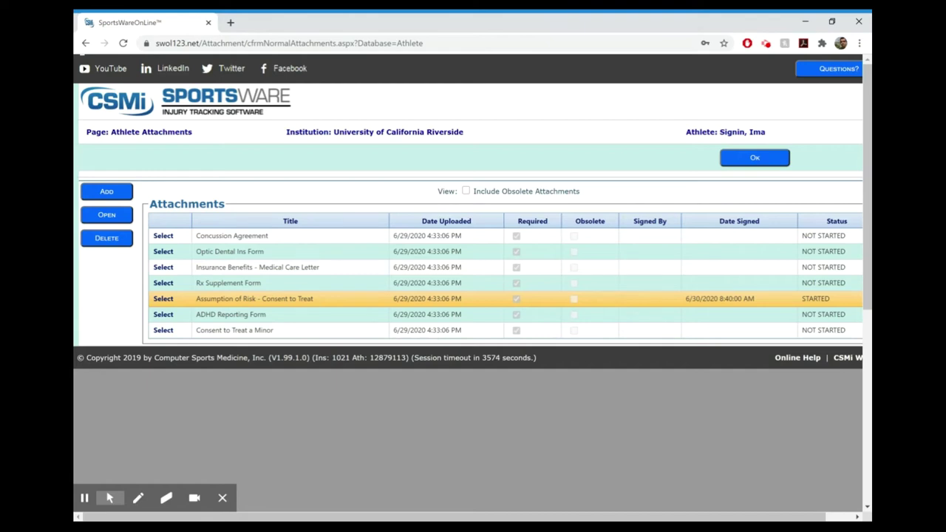
pyautogui.click(164, 299)
pyautogui.click(104, 214)
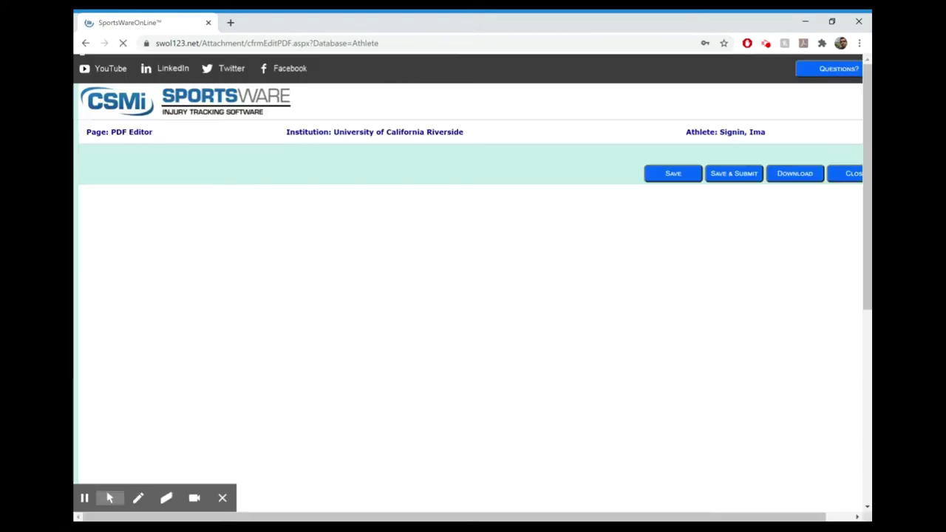
# Step: Read the consent form down to its name, sport and signature fields, close it and return to the dashboard
pyautogui.scroll(-3, 784, 403)
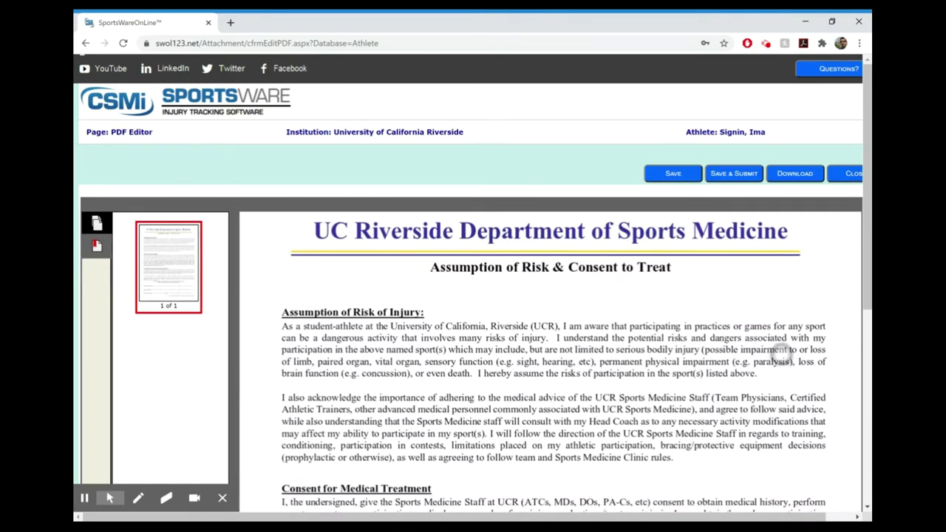
pyautogui.scroll(-6, 766, 292)
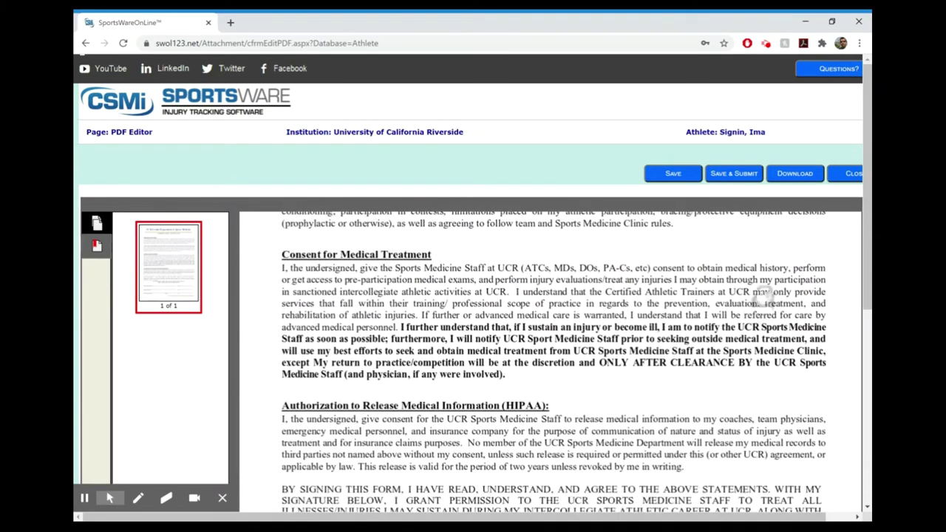
pyautogui.scroll(-8, 765, 220)
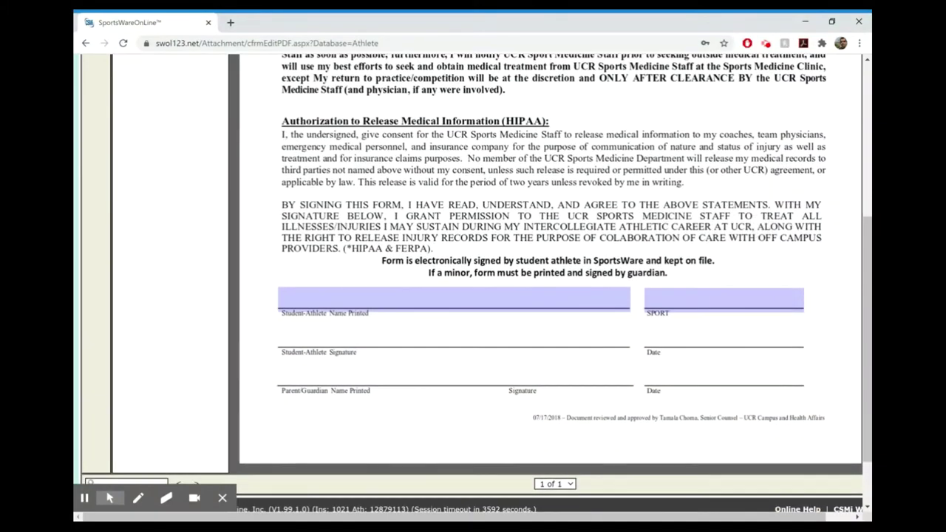
pyautogui.click(109, 498)
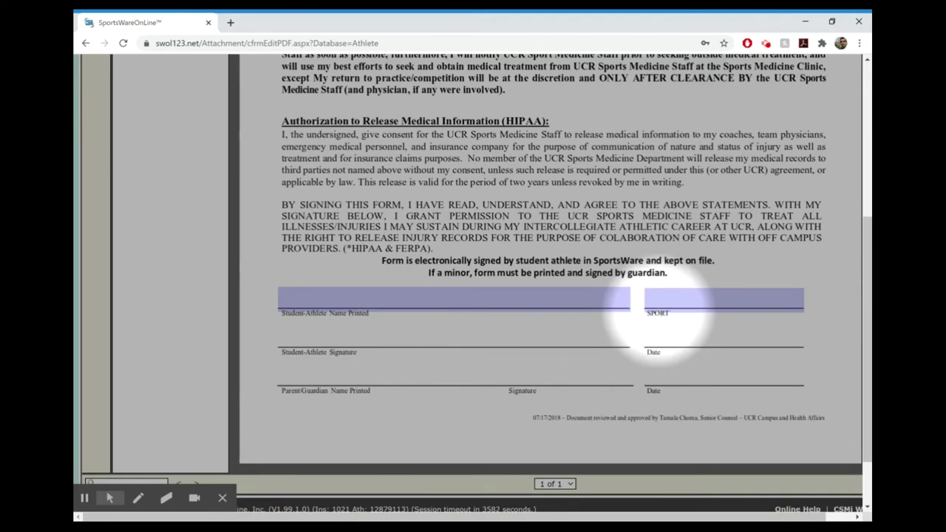
pyautogui.scroll(15, 669, 314)
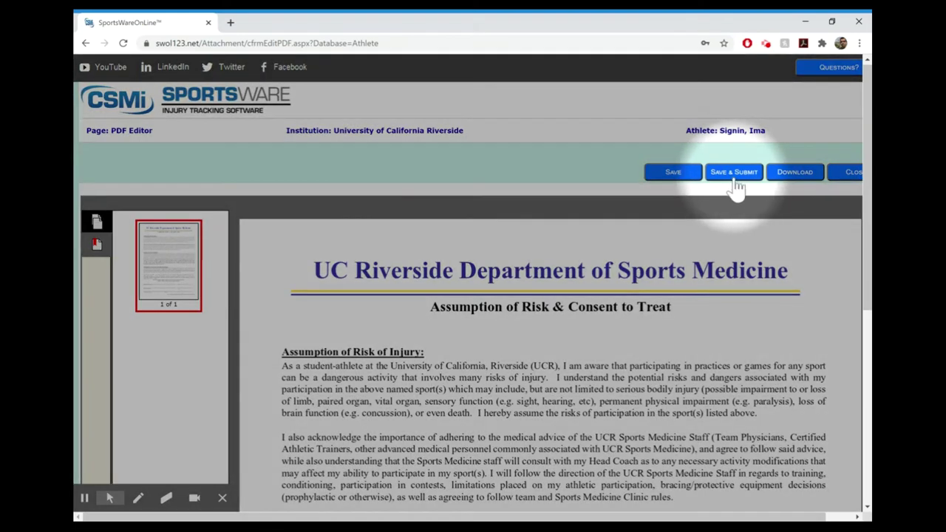
pyautogui.click(850, 171)
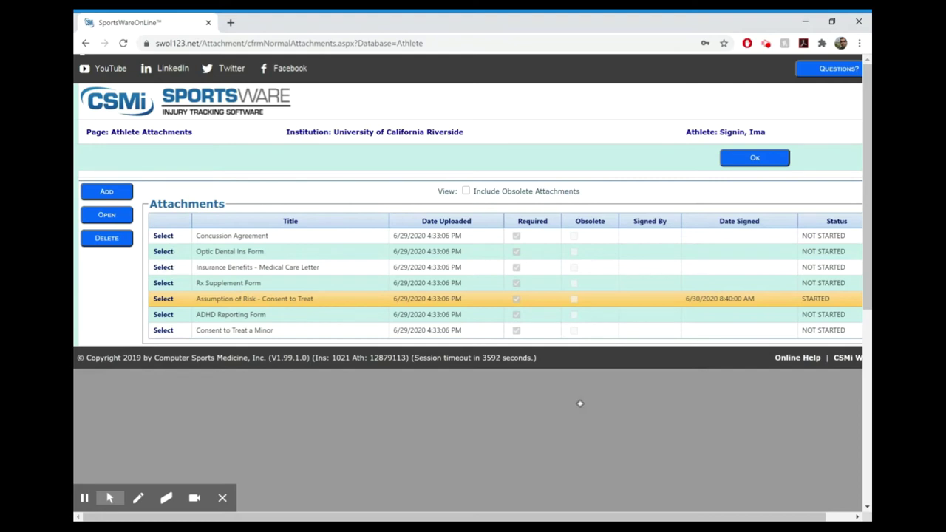
pyautogui.click(754, 158)
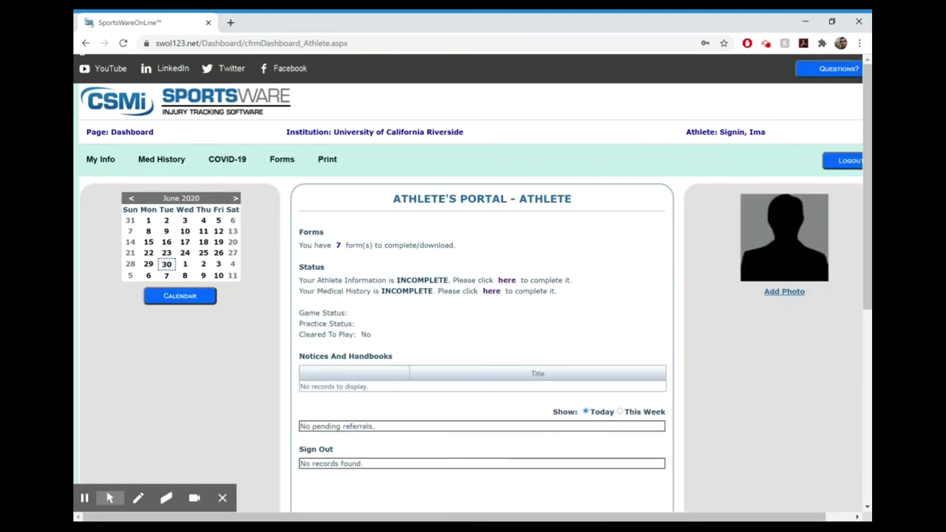
pyautogui.click(109, 497)
pyautogui.click(87, 470)
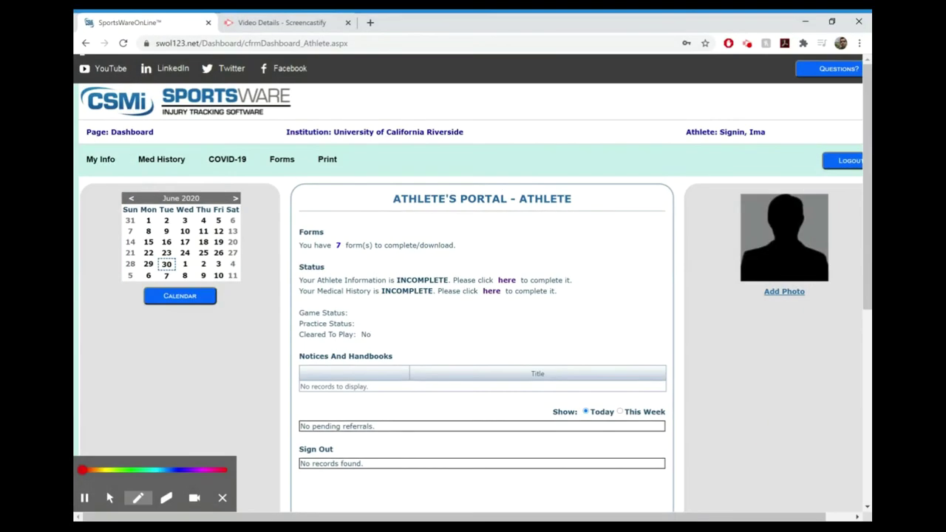
pyautogui.moveTo(353, 220)
pyautogui.mouseDown()
pyautogui.moveTo(345, 213)
pyautogui.moveTo(292, 260)
pyautogui.moveTo(362, 232)
pyautogui.moveTo(346, 208)
pyautogui.mouseUp()
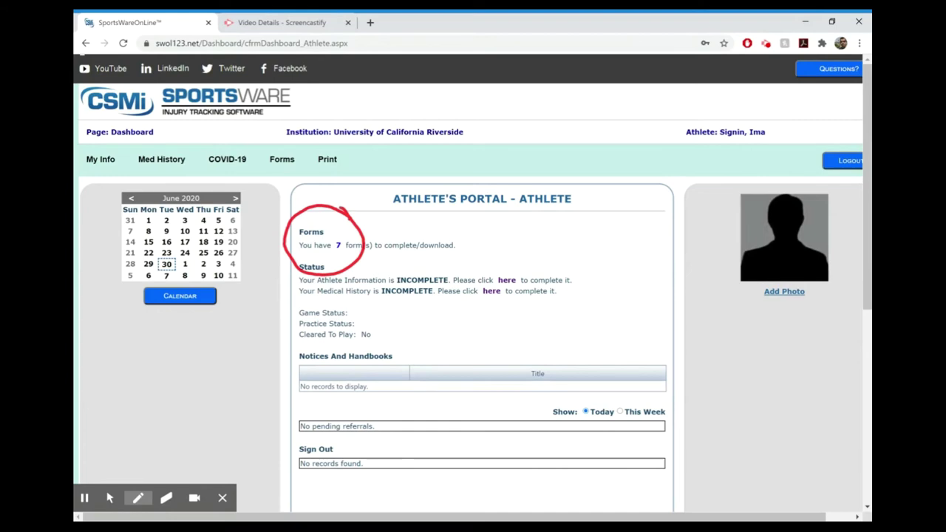
pyautogui.moveTo(522, 227)
pyautogui.mouseDown()
pyautogui.moveTo(441, 260)
pyautogui.moveTo(457, 241)
pyautogui.moveTo(435, 266)
pyautogui.moveTo(483, 261)
pyautogui.mouseUp()
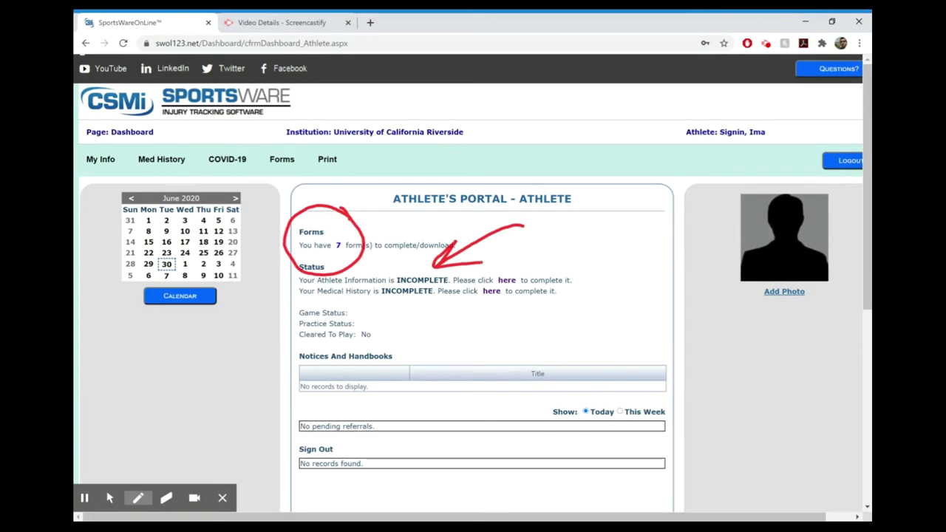
pyautogui.moveTo(470, 340)
pyautogui.mouseDown()
pyautogui.moveTo(418, 321)
pyautogui.moveTo(409, 298)
pyautogui.moveTo(448, 311)
pyautogui.mouseUp()
pyautogui.click(110, 498)
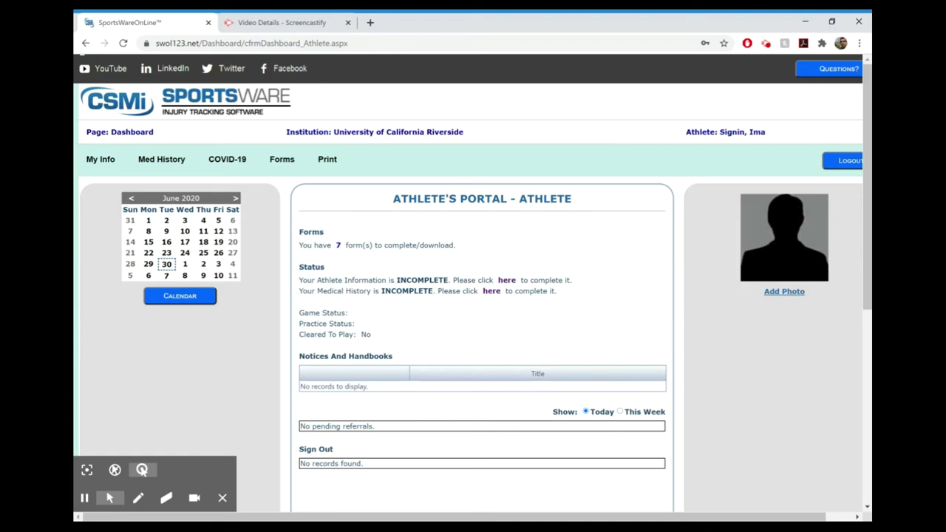
# Step: Open the incomplete athlete information record from the dashboard and view its insurance section
pyautogui.click(507, 280)
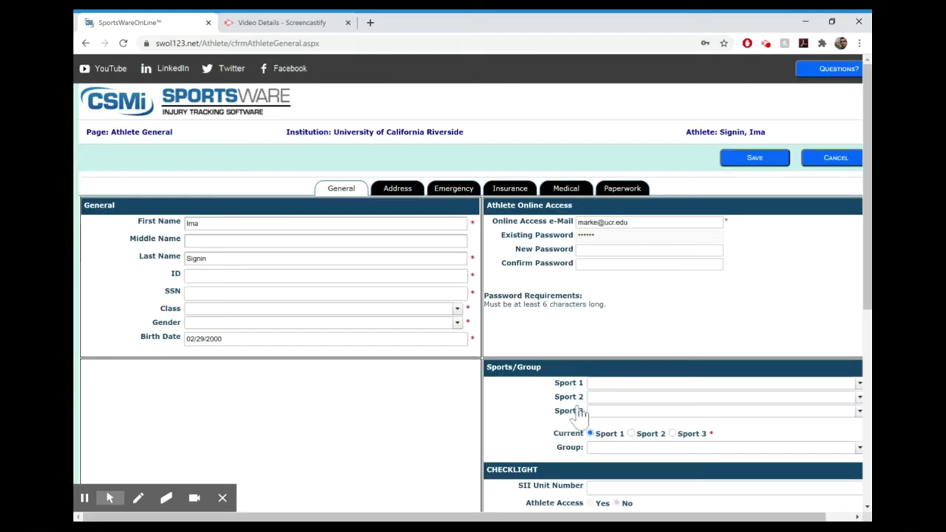
pyautogui.hotkey('alt', 'p')
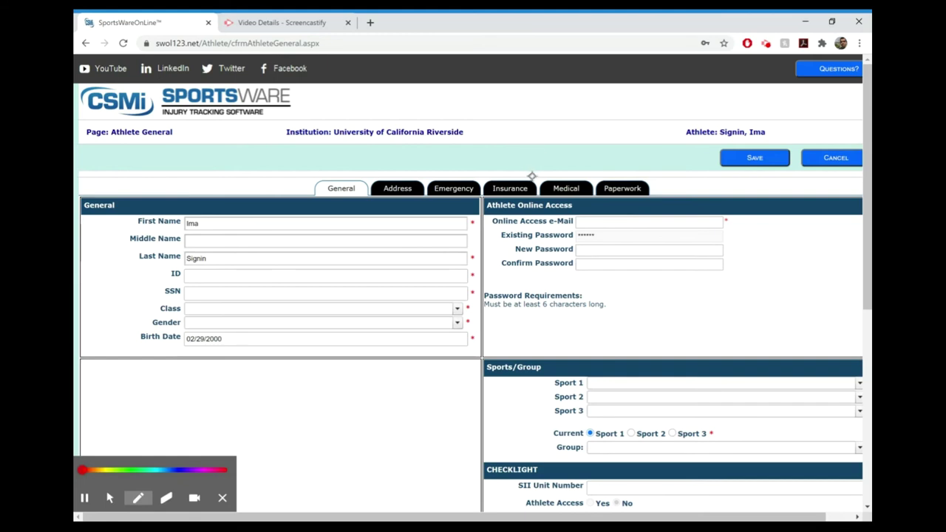
pyautogui.moveTo(535, 176)
pyautogui.mouseDown()
pyautogui.moveTo(482, 191)
pyautogui.moveTo(529, 219)
pyautogui.moveTo(538, 174)
pyautogui.moveTo(488, 178)
pyautogui.moveTo(517, 198)
pyautogui.mouseUp()
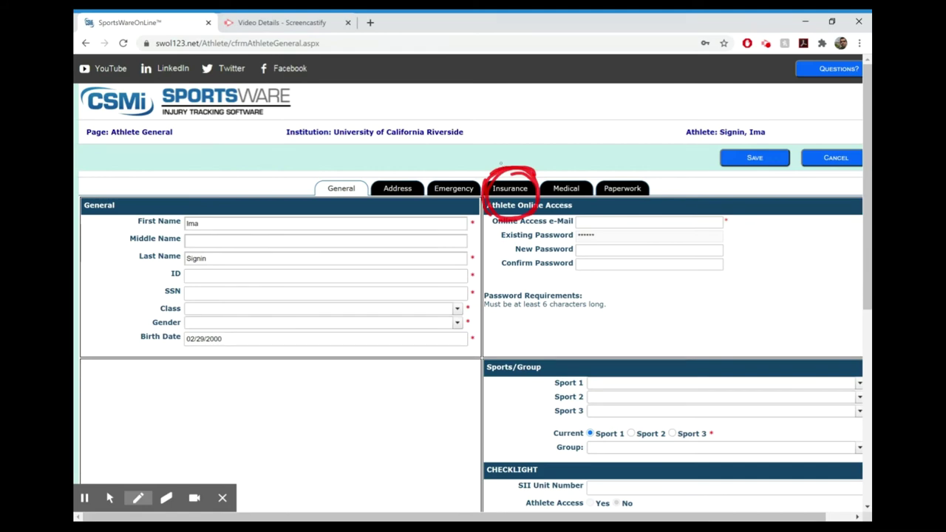
pyautogui.click(509, 188)
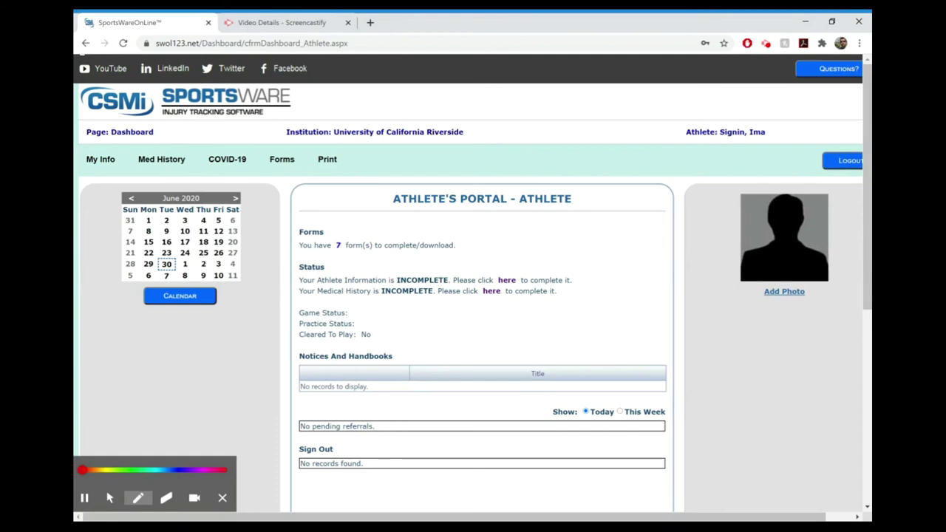
# Step: Open the athlete's forms list, view the Add Attachment page with its file and title fields, and leave that page
pyautogui.moveTo(309, 149)
pyautogui.mouseDown()
pyautogui.moveTo(265, 133)
pyautogui.moveTo(317, 168)
pyautogui.moveTo(297, 133)
pyautogui.mouseUp()
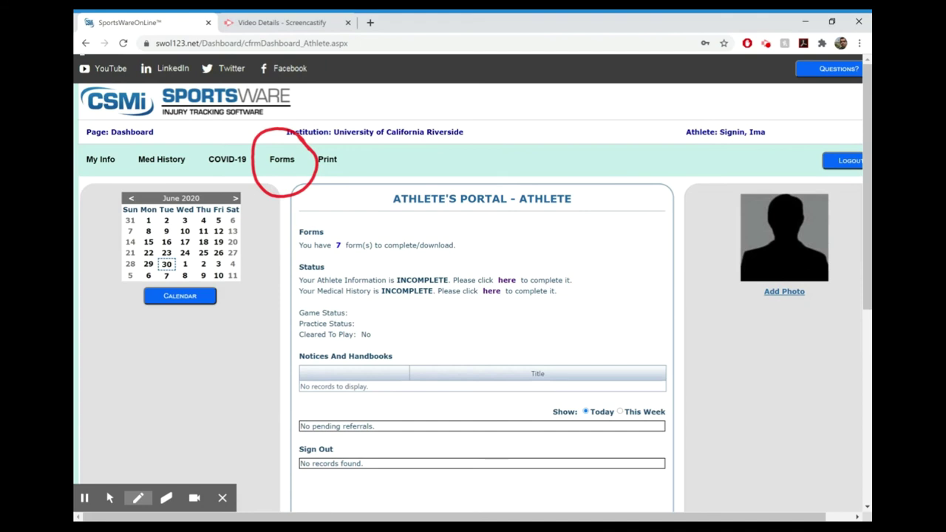
pyautogui.click(109, 497)
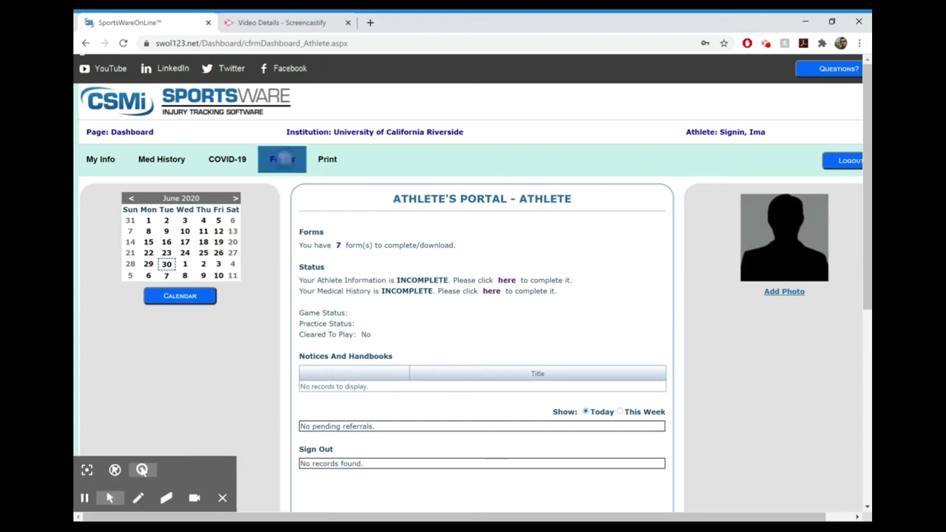
pyautogui.click(277, 159)
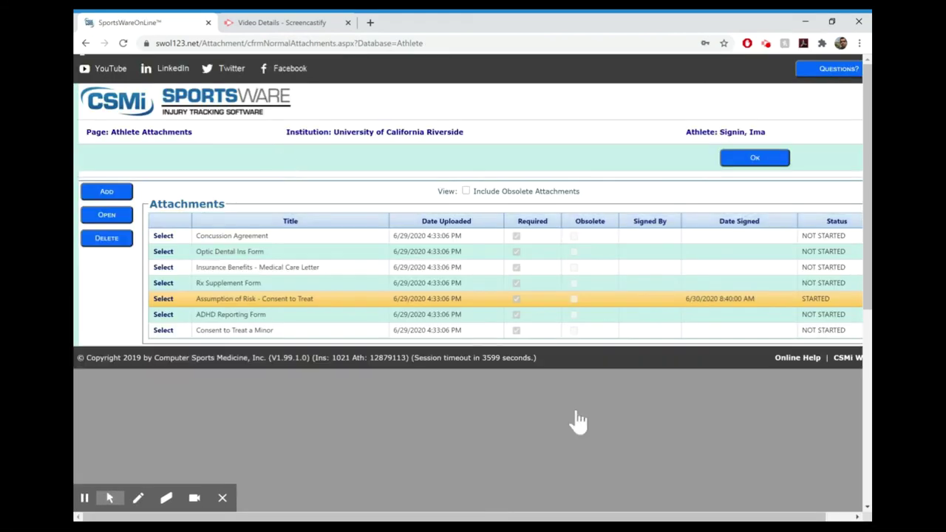
pyautogui.hotkey('alt', 'p')
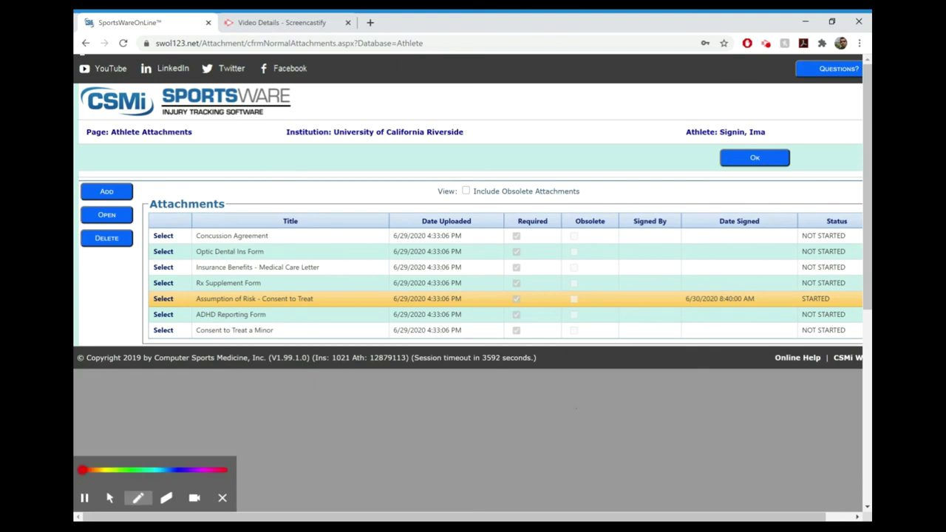
pyautogui.moveTo(145, 176)
pyautogui.mouseDown()
pyautogui.moveTo(83, 208)
pyautogui.moveTo(137, 159)
pyautogui.mouseUp()
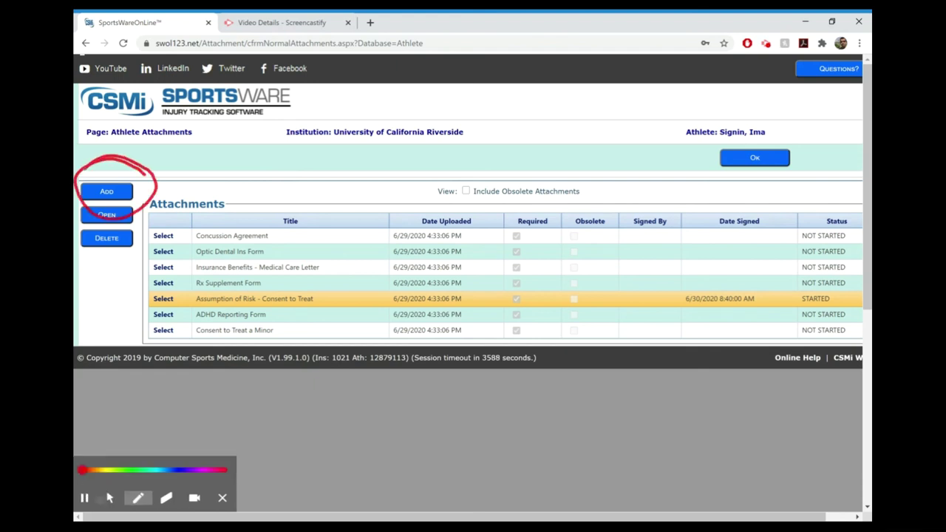
pyautogui.click(110, 498)
pyautogui.click(107, 192)
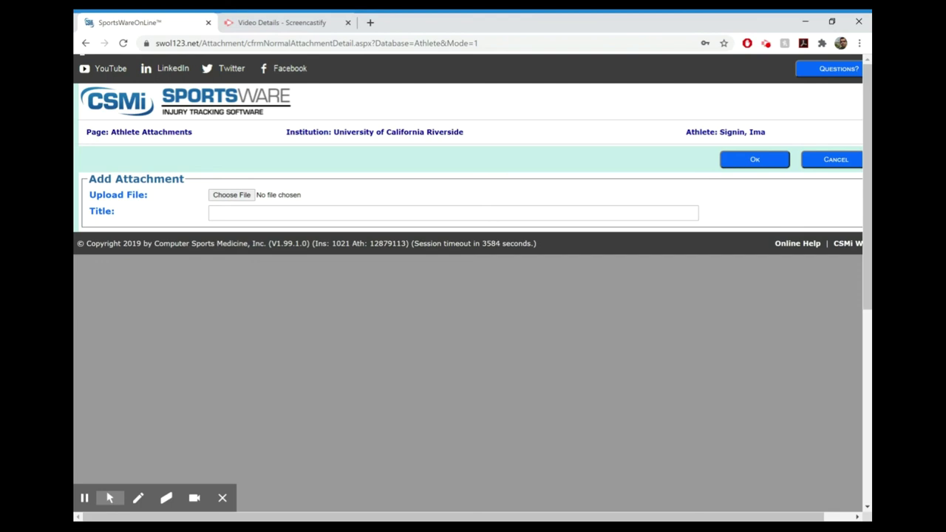
pyautogui.click(754, 158)
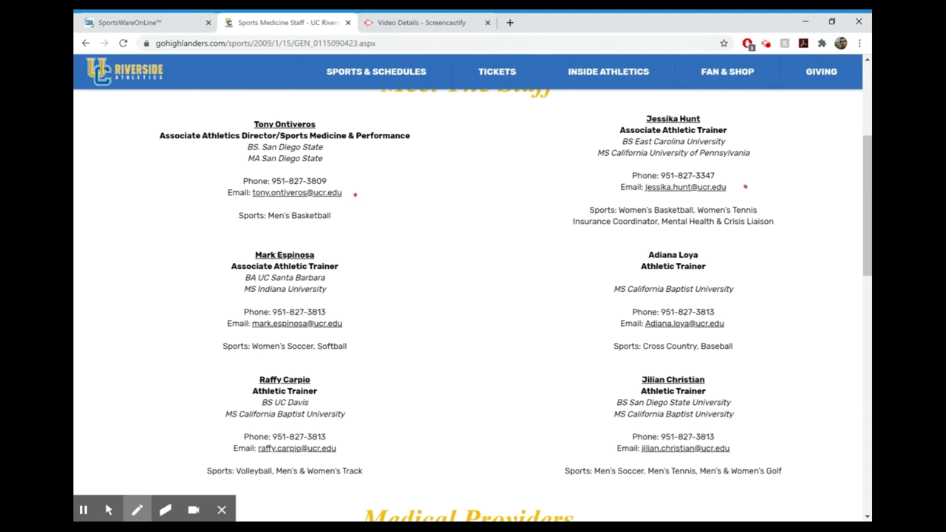
pyautogui.click(753, 322)
pyautogui.click(348, 449)
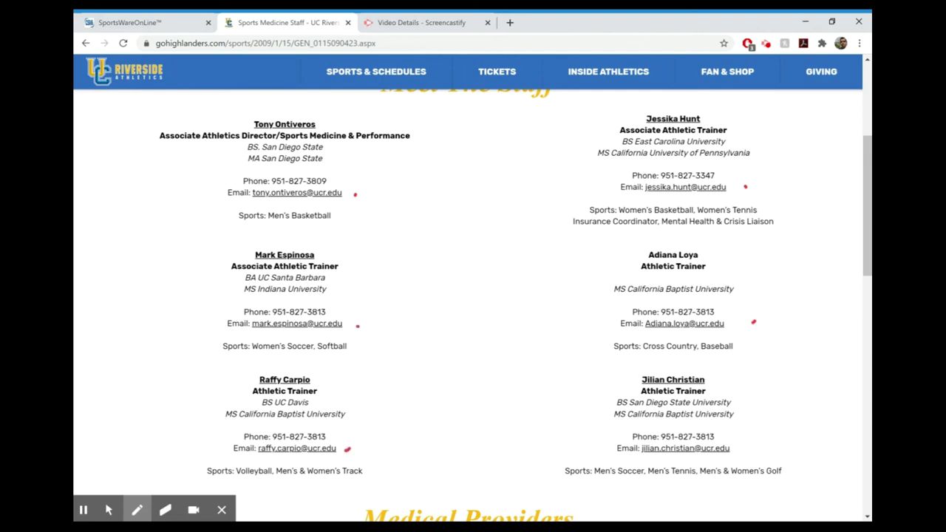